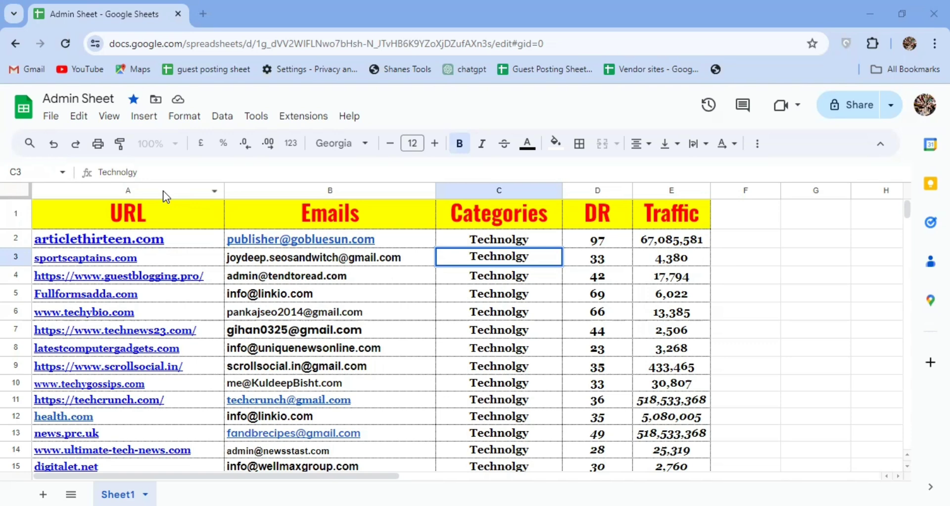
# - Start a conditional formatting rule for the whole URL column and set its condition to Custom formula is
pyautogui.click(162, 191)
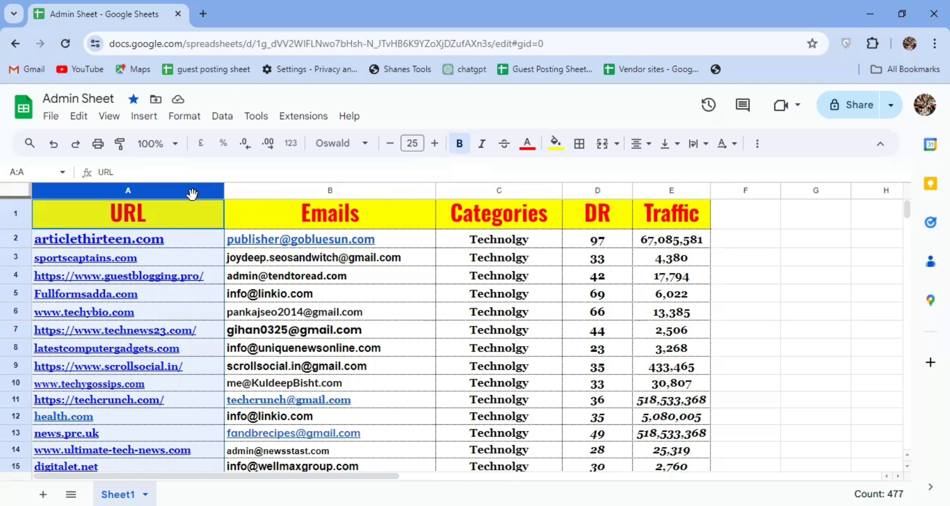
pyautogui.click(556, 144)
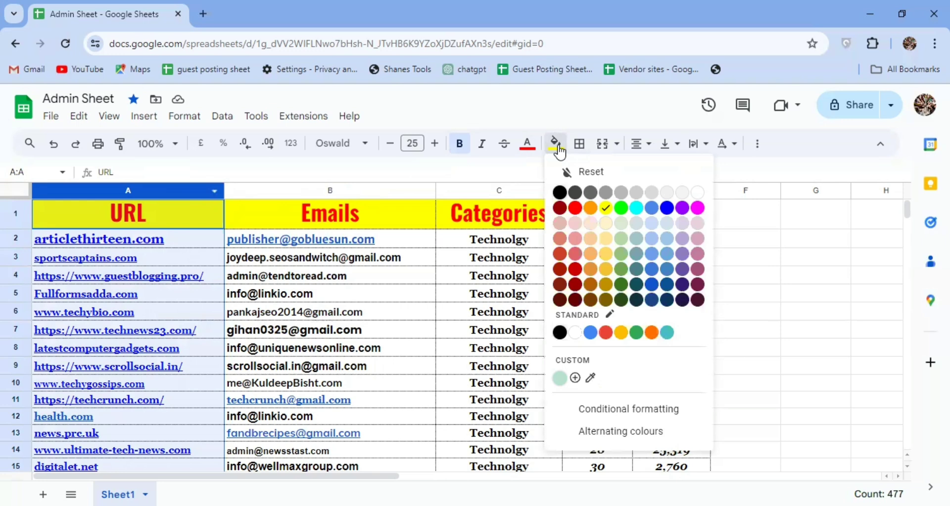
pyautogui.click(612, 420)
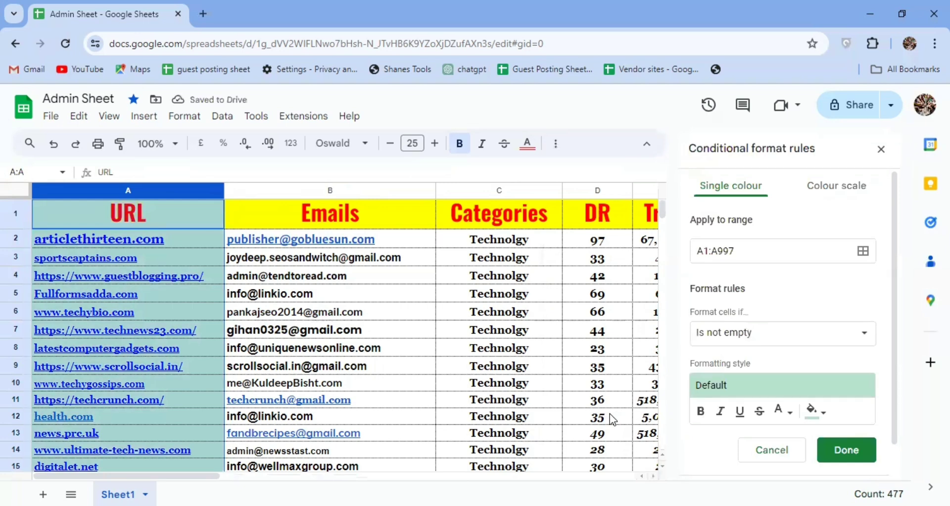
pyautogui.click(799, 340)
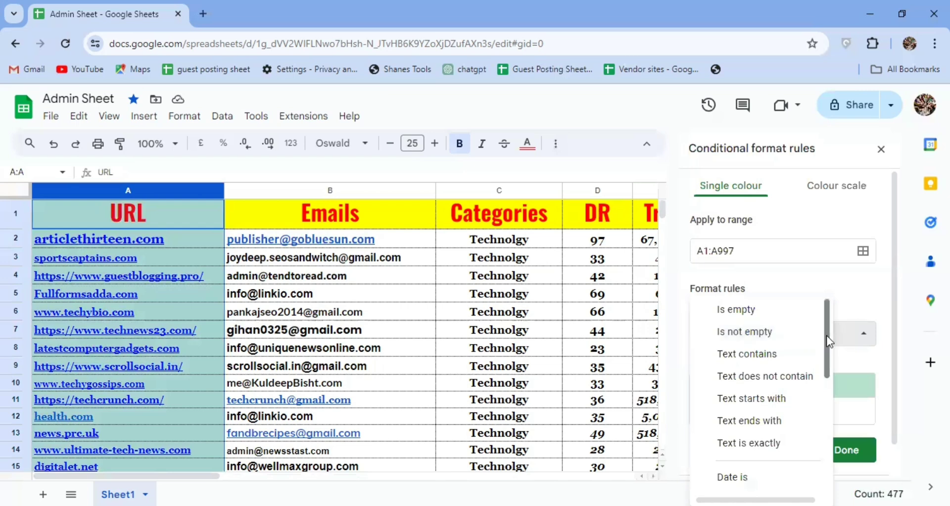
pyautogui.moveTo(827, 334); pyautogui.dragTo(830, 471)
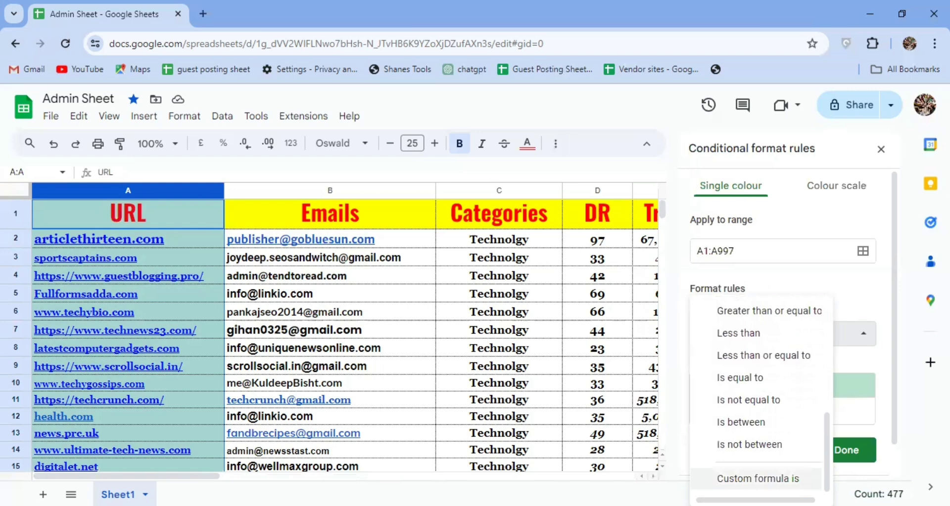
pyautogui.click(757, 478)
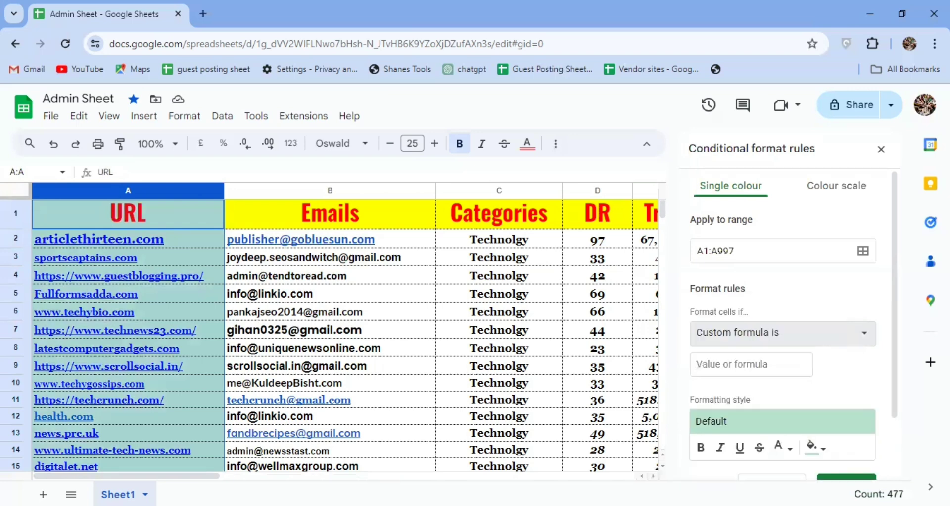
# - Enter the rule's custom formula =countif(A1:A997,A1:A997)>1, reusing the rule's own range for both arguments
pyautogui.click(722, 362)
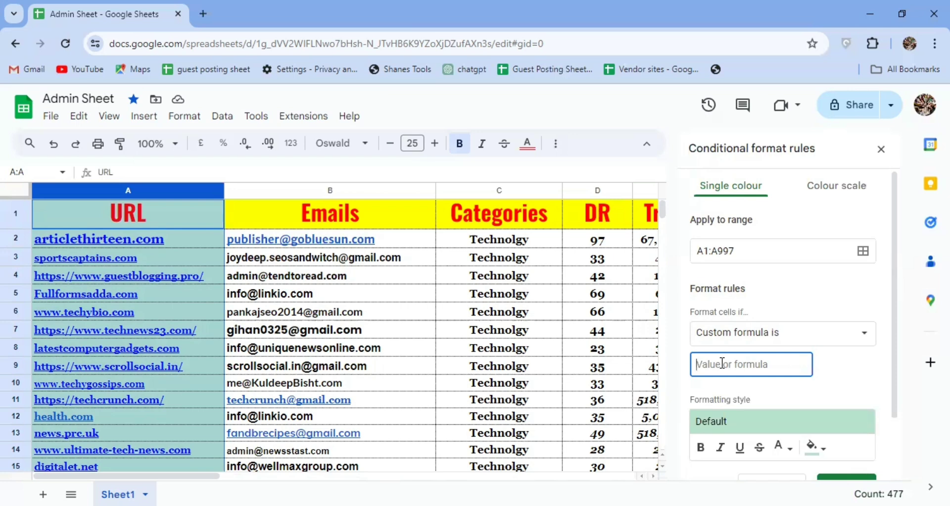
pyautogui.write('=countif')
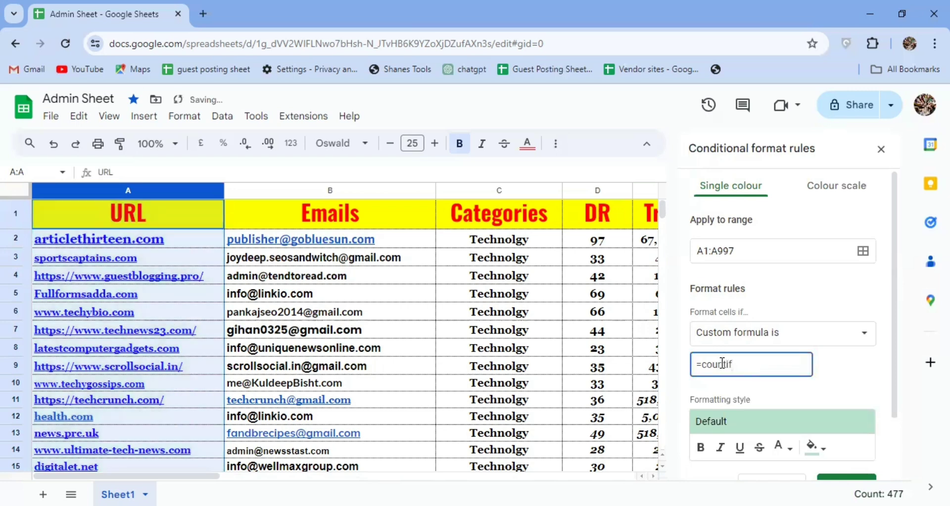
pyautogui.write('(')
pyautogui.click(718, 255)
pyautogui.hotkey('ctrl', 'c')
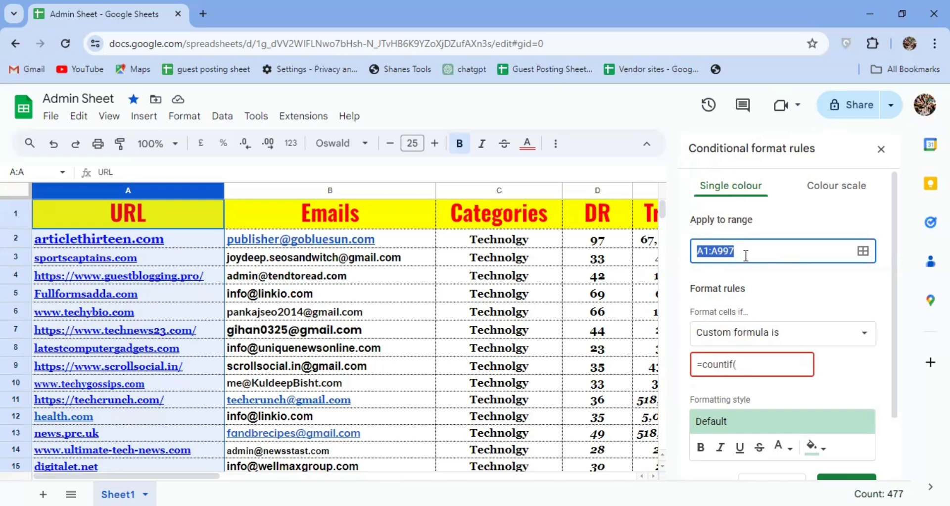
pyautogui.click(748, 363)
pyautogui.hotkey('ctrl', 'v')
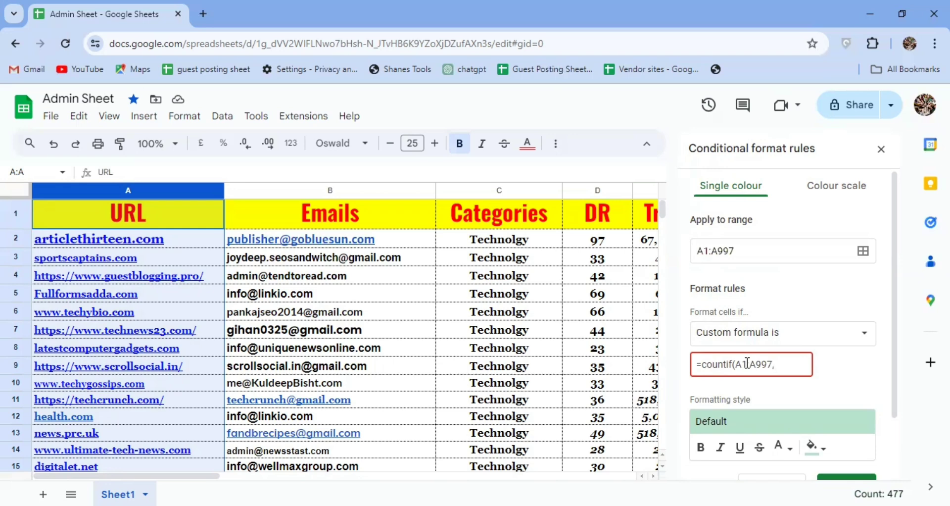
pyautogui.write(',')
pyautogui.hotkey('ctrl', 'v')
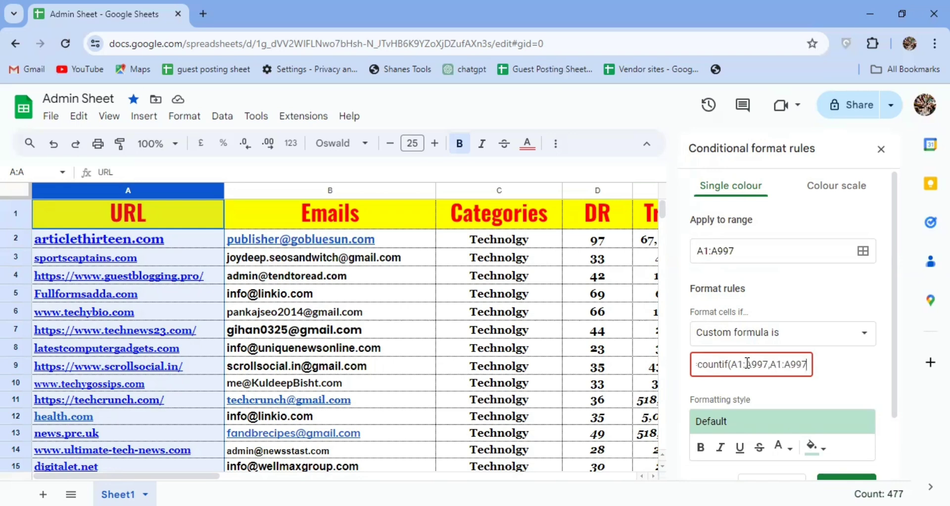
pyautogui.write(')')
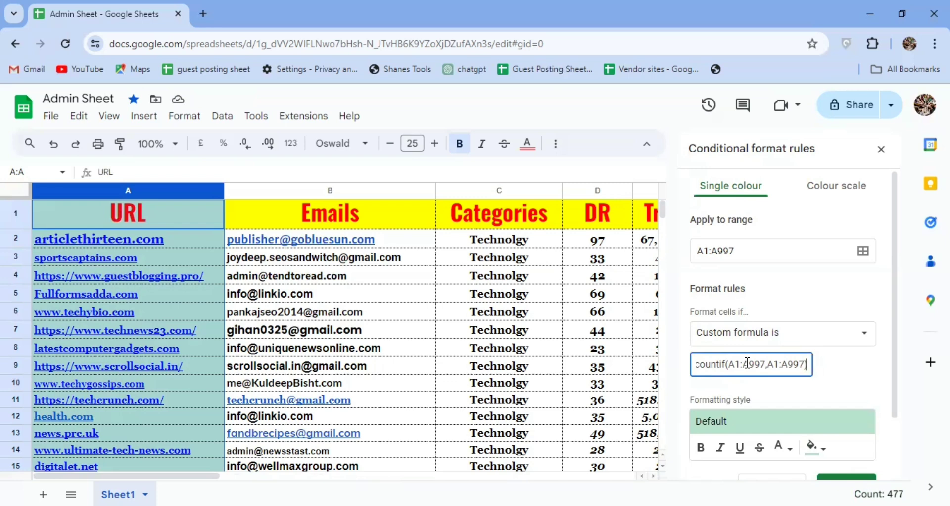
pyautogui.write('>1')
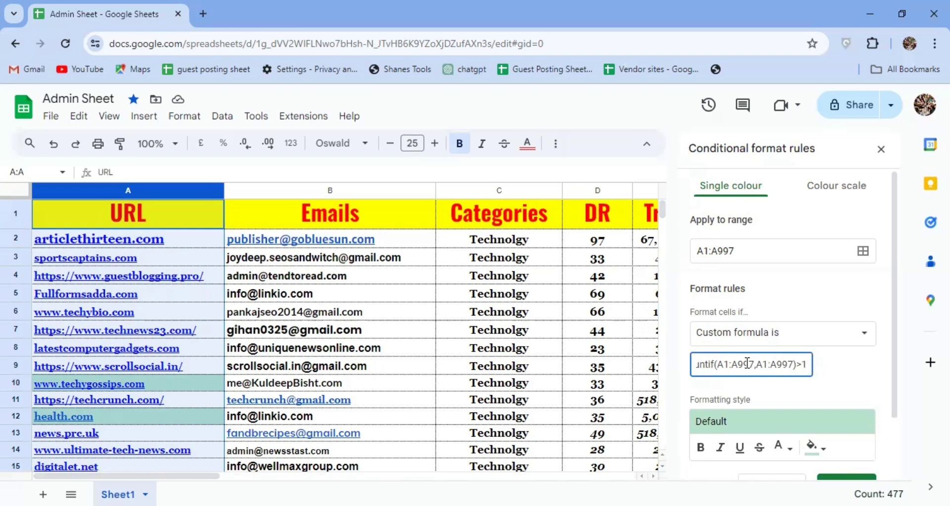
# - Set the rule's fill colour to red, save the rule and close the conditional formatting settings
pyautogui.click(817, 450)
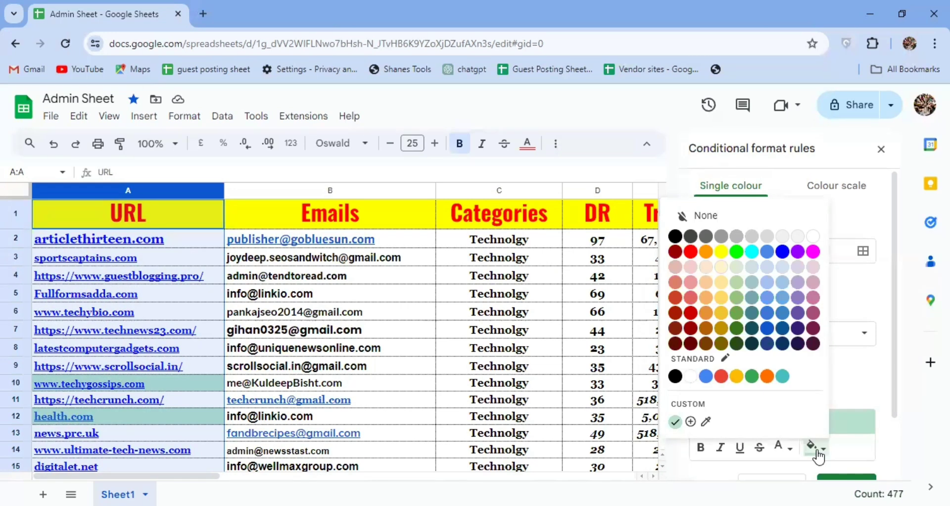
pyautogui.click(692, 253)
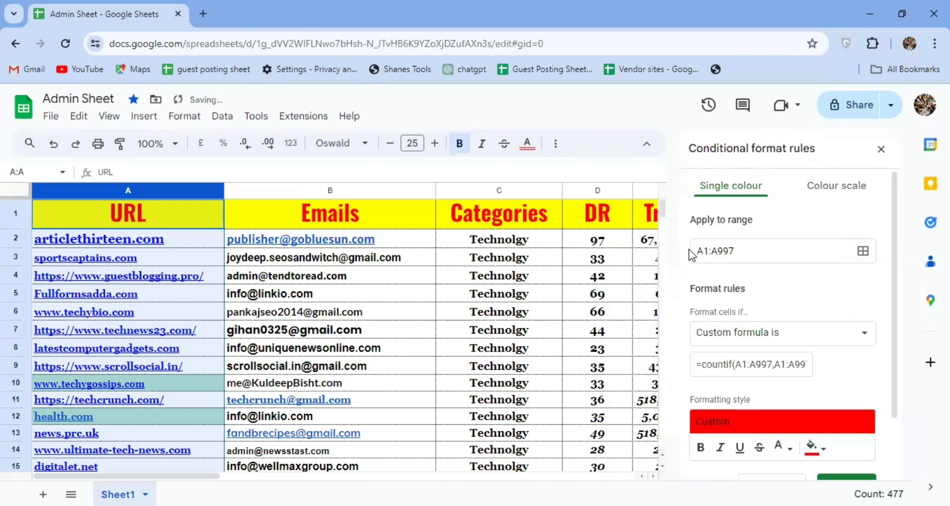
pyautogui.click(850, 477)
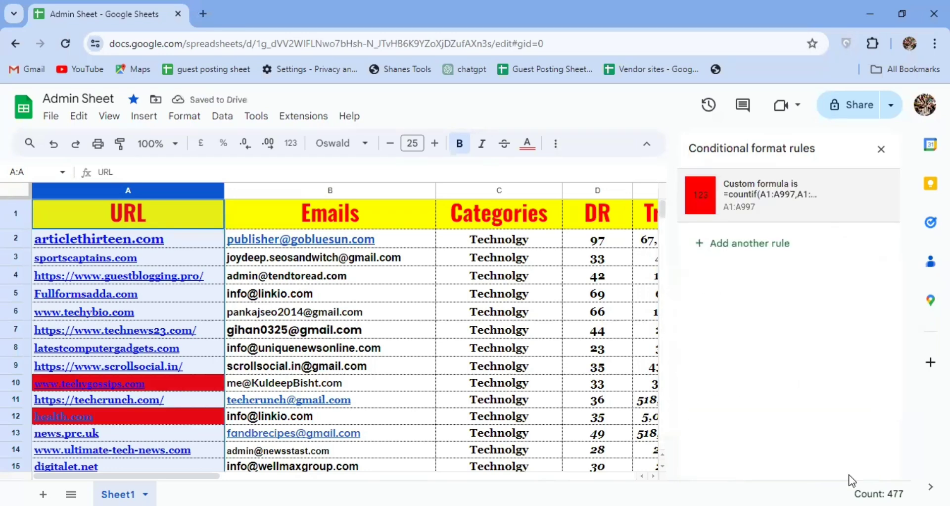
pyautogui.click(882, 150)
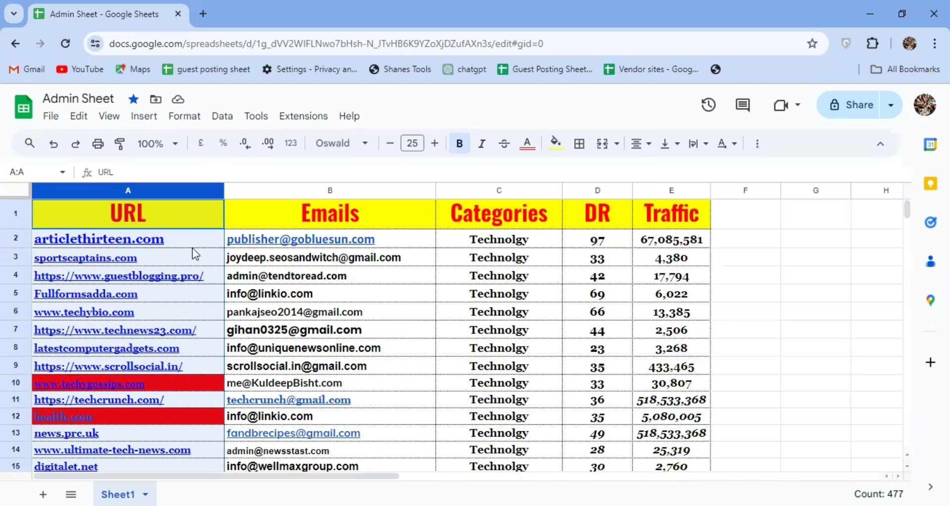
# - Look through the URL column from row 3 down to row 233 to examine which entries are highlighted as duplicates
pyautogui.click(173, 256)
pyautogui.press('Down')
pyautogui.press('Down')
pyautogui.press('Down')
pyautogui.press('Down')
pyautogui.press('Down')
pyautogui.press('Down')
pyautogui.press('Down')
pyautogui.press('Down')
pyautogui.press('Down')
pyautogui.press('Down')
pyautogui.press('Down')
pyautogui.press('Down')
pyautogui.press('Down')
pyautogui.press('Down')
pyautogui.press('Down')
pyautogui.press('Down')
pyautogui.press('Down')
pyautogui.press('Down')
pyautogui.press('Down')
pyautogui.press('Down')
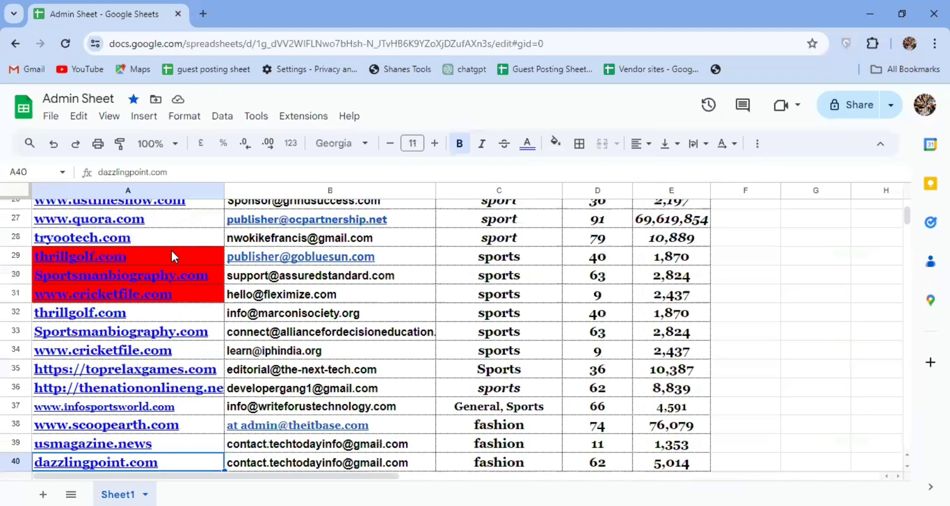
pyautogui.press('Down')
pyautogui.press('Down')
pyautogui.press('Down')
pyautogui.press('Down')
pyautogui.press('Down')
pyautogui.press('Down')
pyautogui.press('Down')
pyautogui.press('Down')
pyautogui.press('Down')
pyautogui.press('Down')
pyautogui.press('Down')
pyautogui.press('Down')
pyautogui.press('Down')
pyautogui.press('Down')
pyautogui.press('Down')
pyautogui.press('Down')
pyautogui.press('Down')
pyautogui.press('Down')
pyautogui.press('Down')
pyautogui.press('Down')
pyautogui.press('Down')
pyautogui.press('Down')
pyautogui.press('Down')
pyautogui.press('Down')
pyautogui.press('Down')
pyautogui.press('Down')
pyautogui.press('Down')
pyautogui.press('Down')
pyautogui.press('Down')
pyautogui.press('Down')
pyautogui.press('Down')
pyautogui.press('Down')
pyautogui.press('Down')
pyautogui.press('Down')
pyautogui.press('Down')
pyautogui.press('Down')
pyautogui.press('Down')
pyautogui.press('Down')
pyautogui.press('Down')
pyautogui.press('Down')
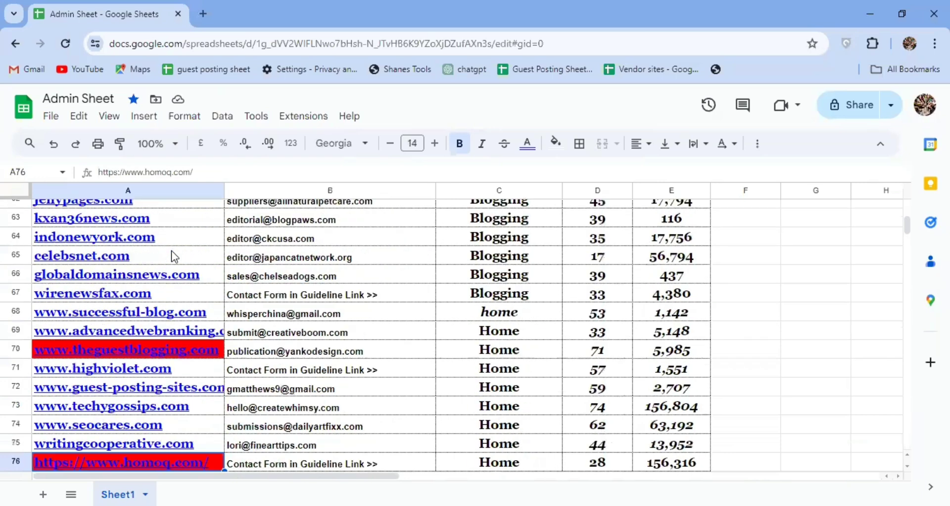
pyautogui.press('Down')
pyautogui.press('Down')
pyautogui.press('Down')
pyautogui.press('Down')
pyautogui.press('Down')
pyautogui.press('Down')
pyautogui.press('Down')
pyautogui.press('Down')
pyautogui.press('Down')
pyautogui.press('Down')
pyautogui.press('Down')
pyautogui.press('Down')
pyautogui.press('Down')
pyautogui.press('Down')
pyautogui.press('Down')
pyautogui.press('Down')
pyautogui.press('Down')
pyautogui.press('Down')
pyautogui.press('Down')
pyautogui.press('Down')
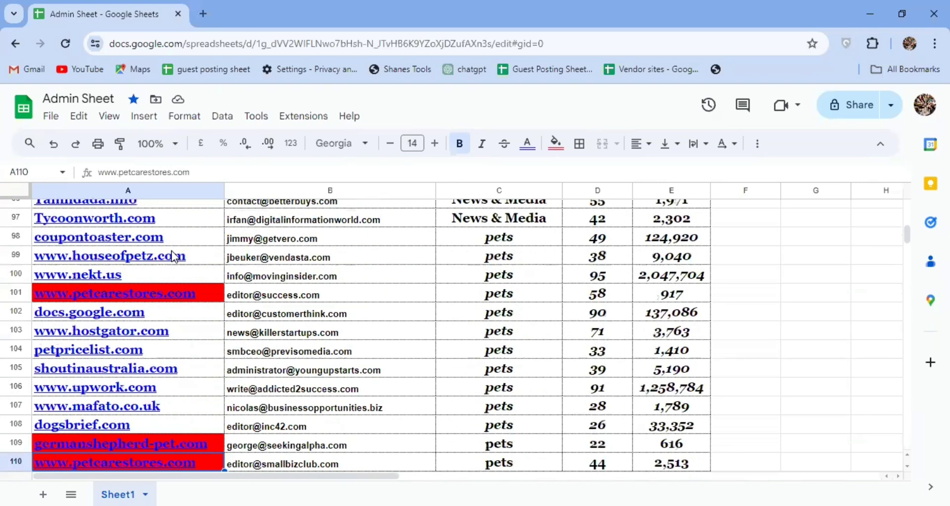
pyautogui.press('Down')
pyautogui.press('Down')
pyautogui.press('Down')
pyautogui.press('Down')
pyautogui.press('Down')
pyautogui.press('Down')
pyautogui.press('Down')
pyautogui.press('Down')
pyautogui.press('Down')
pyautogui.press('Down')
pyautogui.press('Down')
pyautogui.press('Down')
pyautogui.press('Down')
pyautogui.press('Down')
pyautogui.press('Down')
pyautogui.press('Down')
pyautogui.press('Down')
pyautogui.press('Down')
pyautogui.press('Down')
pyautogui.press('Down')
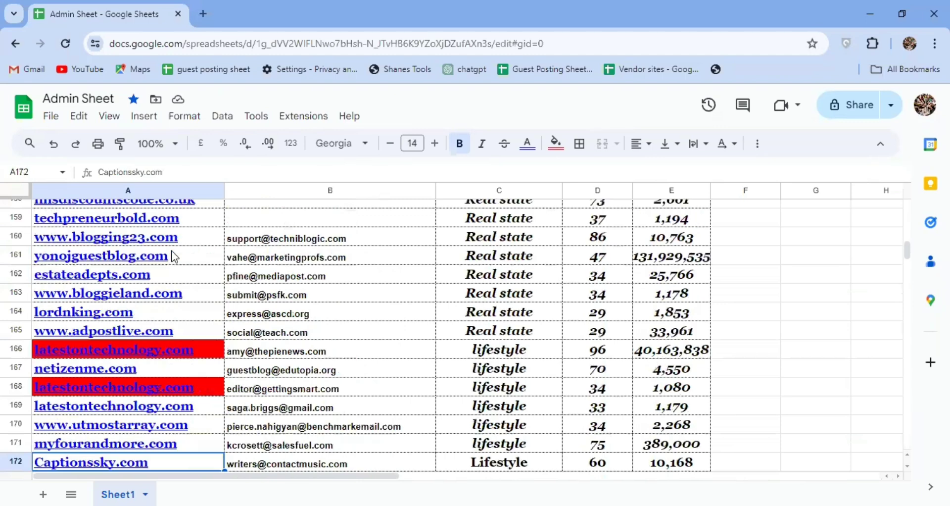
pyautogui.press('Down')
pyautogui.press('Down')
pyautogui.press('Down')
pyautogui.press('Down')
pyautogui.press('Down')
pyautogui.press('Down')
pyautogui.press('Down')
pyautogui.press('Down')
pyautogui.press('Down')
pyautogui.press('Down')
pyautogui.press('Down')
pyautogui.press('Down')
pyautogui.press('Down')
pyautogui.press('Down')
pyautogui.press('Down')
pyautogui.press('Down')
pyautogui.press('Down')
pyautogui.press('Down')
pyautogui.press('Down')
pyautogui.press('Down')
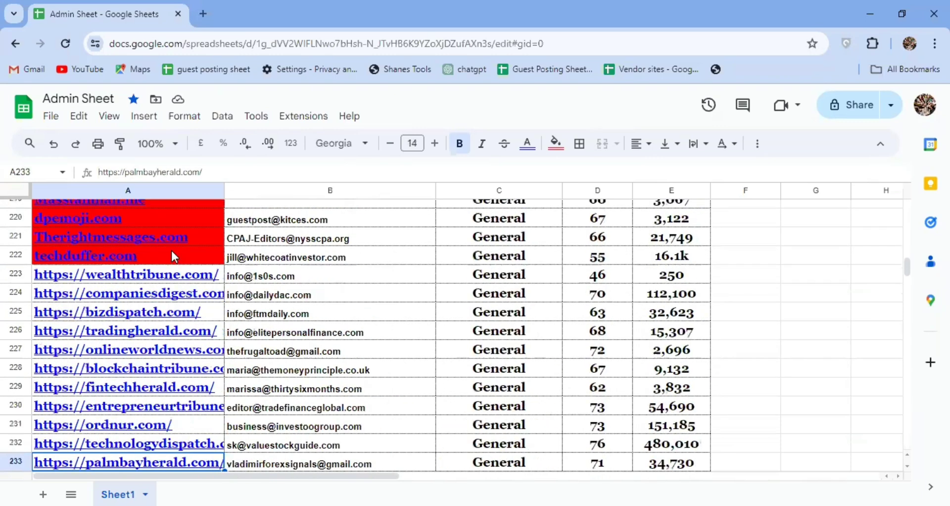
# - Look through the URL column from row 233 down past the end of the list to examine which entries are highlighted as duplicates
pyautogui.press('Down')
pyautogui.press('Down')
pyautogui.press('Down')
pyautogui.press('Down')
pyautogui.press('Down')
pyautogui.press('Down')
pyautogui.press('Down')
pyautogui.press('Down')
pyautogui.press('Down')
pyautogui.press('Down')
pyautogui.press('Down')
pyautogui.press('Down')
pyautogui.press('Down')
pyautogui.press('Down')
pyautogui.press('Down')
pyautogui.press('Down')
pyautogui.press('Down')
pyautogui.press('Down')
pyautogui.press('Down')
pyautogui.press('Down')
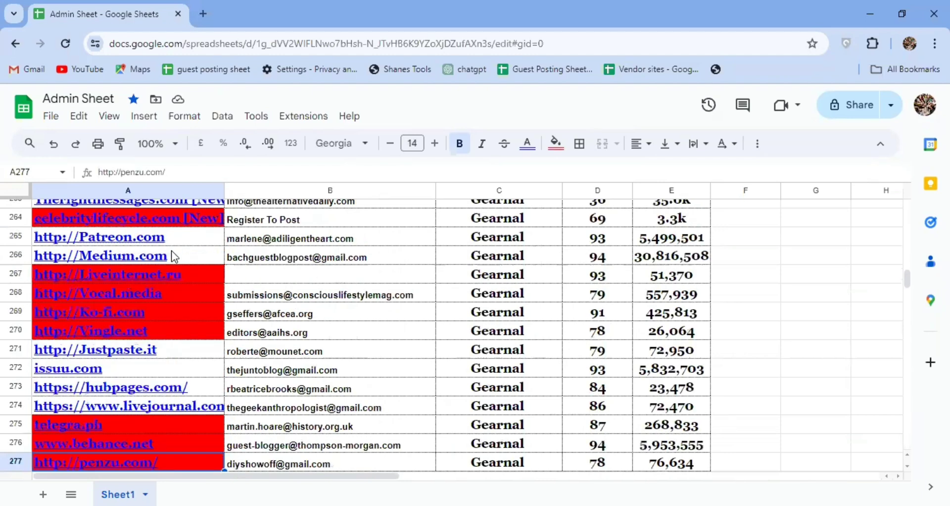
pyautogui.press('Down')
pyautogui.press('Down')
pyautogui.press('Down')
pyautogui.press('Down')
pyautogui.press('Down')
pyautogui.press('Down')
pyautogui.press('Down')
pyautogui.press('Down')
pyautogui.press('Down')
pyautogui.press('Down')
pyautogui.press('Down')
pyautogui.press('Down')
pyautogui.press('Down')
pyautogui.press('Down')
pyautogui.press('Down')
pyautogui.press('Down')
pyautogui.press('Down')
pyautogui.press('Down')
pyautogui.press('Down')
pyautogui.press('Down')
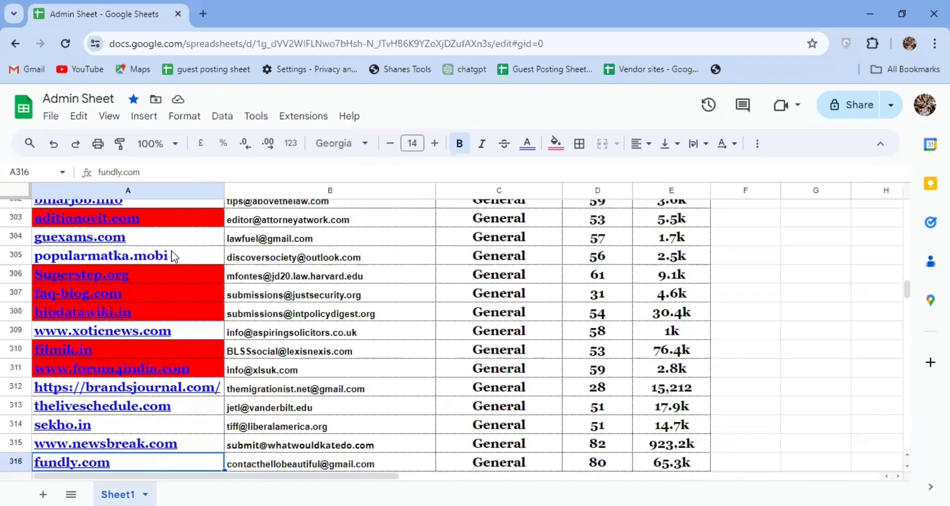
pyautogui.press('Down')
pyautogui.press('Down')
pyautogui.press('Down')
pyautogui.press('Down')
pyautogui.press('Down')
pyautogui.press('Down')
pyautogui.press('Down')
pyautogui.press('Down')
pyautogui.press('Down')
pyautogui.press('Down')
pyautogui.press('Down')
pyautogui.press('Down')
pyautogui.press('Down')
pyautogui.press('Down')
pyautogui.press('Down')
pyautogui.press('Down')
pyautogui.press('Down')
pyautogui.press('Down')
pyautogui.press('Down')
pyautogui.press('Down')
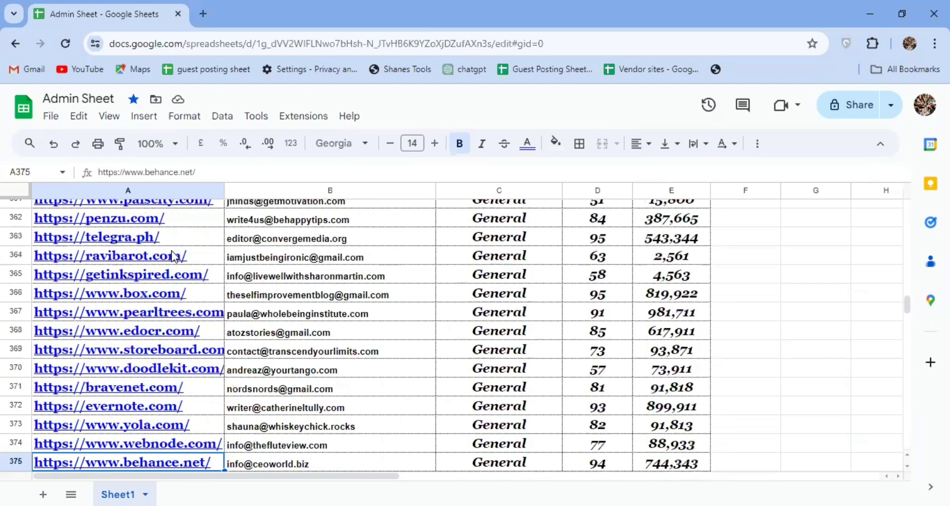
pyautogui.press('Down')
pyautogui.press('Down')
pyautogui.press('Down')
pyautogui.press('Down')
pyautogui.press('Down')
pyautogui.press('Down')
pyautogui.press('Down')
pyautogui.press('Down')
pyautogui.press('Down')
pyautogui.press('Down')
pyautogui.press('Down')
pyautogui.press('Down')
pyautogui.press('Down')
pyautogui.press('Down')
pyautogui.press('Down')
pyautogui.press('Down')
pyautogui.press('Down')
pyautogui.press('Down')
pyautogui.press('Down')
pyautogui.press('Down')
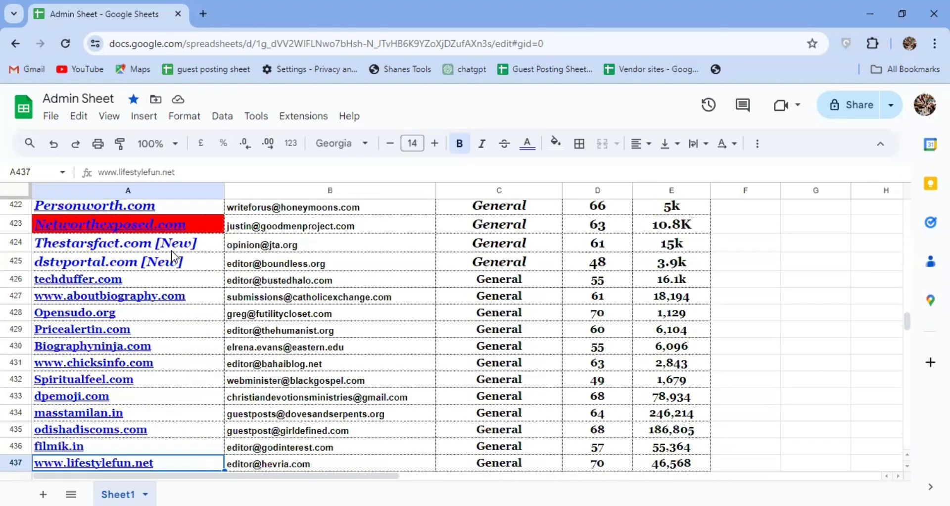
pyautogui.press('Down')
pyautogui.press('Down')
pyautogui.press('Down')
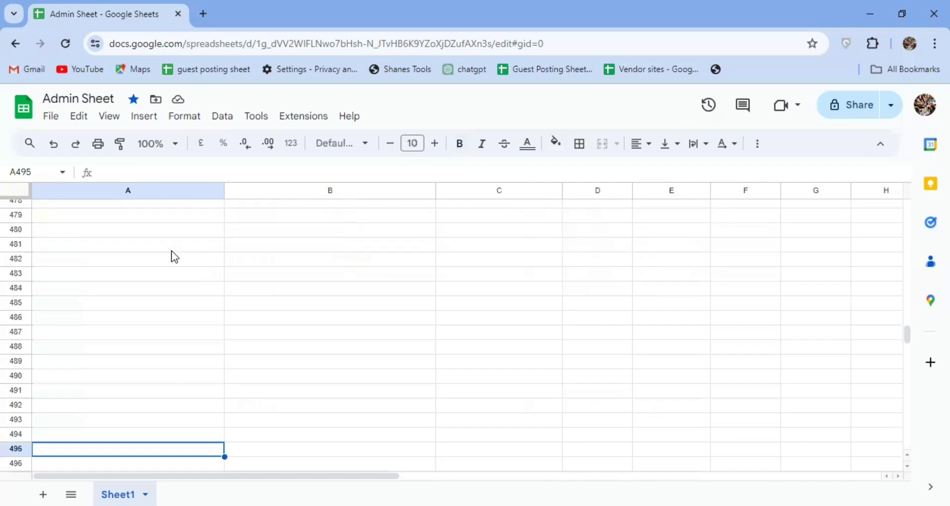
# - Look back up through the URL column from row 495 to row 93 to examine which entries are highlighted as duplicates
pyautogui.hotkey('ctrl', 'Up')
pyautogui.press('Up')
pyautogui.press('Up')
pyautogui.press('Up')
pyautogui.press('Up')
pyautogui.press('Up')
pyautogui.press('Up')
pyautogui.press('Up')
pyautogui.press('Up')
pyautogui.press('Up')
pyautogui.press('Up')
pyautogui.press('Up')
pyautogui.press('Up')
pyautogui.press('Up')
pyautogui.press('Up')
pyautogui.press('Up')
pyautogui.press('Up')
pyautogui.press('Up')
pyautogui.press('Up')
pyautogui.press('Up')
pyautogui.press('Up')
pyautogui.press('Up')
pyautogui.press('Up')
pyautogui.press('Up')
pyautogui.press('Up')
pyautogui.press('Up')
pyautogui.press('Up')
pyautogui.press('Up')
pyautogui.press('Up')
pyautogui.press('Up')
pyautogui.press('Up')
pyautogui.press('Up')
pyautogui.press('Up')
pyautogui.press('Up')
pyautogui.press('Up')
pyautogui.press('Up')
pyautogui.press('Up')
pyautogui.press('Up')
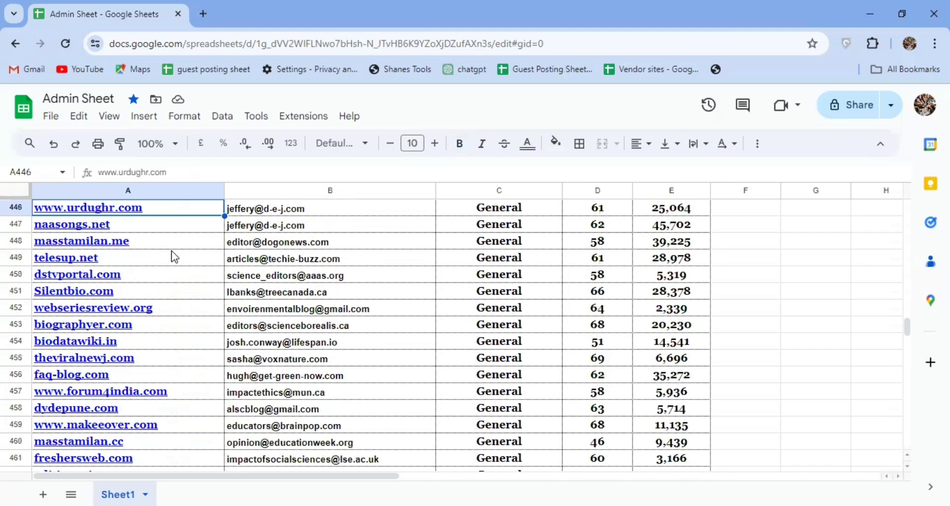
pyautogui.press('Up')
pyautogui.press('Up')
pyautogui.press('Up')
pyautogui.press('Up')
pyautogui.press('Up')
pyautogui.press('Up')
pyautogui.press('Up')
pyautogui.press('Up')
pyautogui.press('Up')
pyautogui.press('Up')
pyautogui.press('Up')
pyautogui.press('Up')
pyautogui.press('Up')
pyautogui.press('Up')
pyautogui.press('Up')
pyautogui.press('Up')
pyautogui.press('Up')
pyautogui.press('Up')
pyautogui.press('Up')
pyautogui.press('Up')
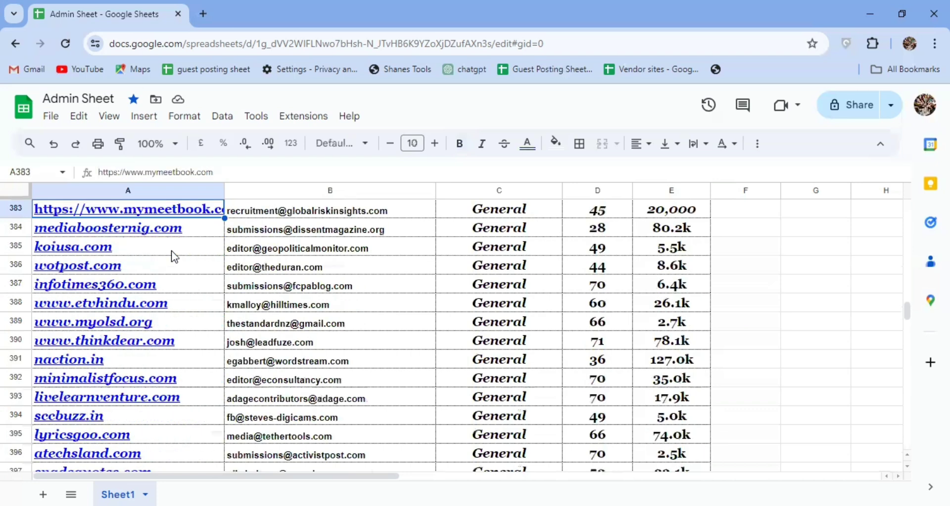
pyautogui.press('Up')
pyautogui.press('Up')
pyautogui.press('Up')
pyautogui.press('Up')
pyautogui.press('Up')
pyautogui.press('Up')
pyautogui.press('Up')
pyautogui.press('Up')
pyautogui.press('Up')
pyautogui.press('Up')
pyautogui.press('Up')
pyautogui.press('Up')
pyautogui.press('Up')
pyautogui.press('Up')
pyautogui.press('Up')
pyautogui.press('Up')
pyautogui.press('Up')
pyautogui.press('Up')
pyautogui.press('Up')
pyautogui.press('Up')
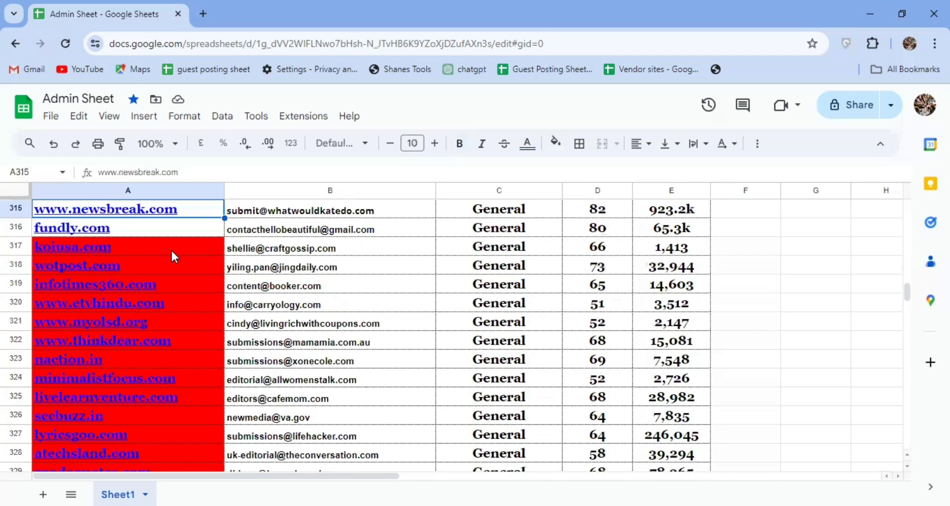
pyautogui.press('Up')
pyautogui.press('Up')
pyautogui.press('Up')
pyautogui.press('Up')
pyautogui.press('Up')
pyautogui.press('Up')
pyautogui.press('Up')
pyautogui.press('Up')
pyautogui.press('Up')
pyautogui.press('Up')
pyautogui.press('Up')
pyautogui.press('Up')
pyautogui.press('Up')
pyautogui.press('Up')
pyautogui.press('Up')
pyautogui.press('Up')
pyautogui.press('Up')
pyautogui.press('Up')
pyautogui.press('Up')
pyautogui.press('Up')
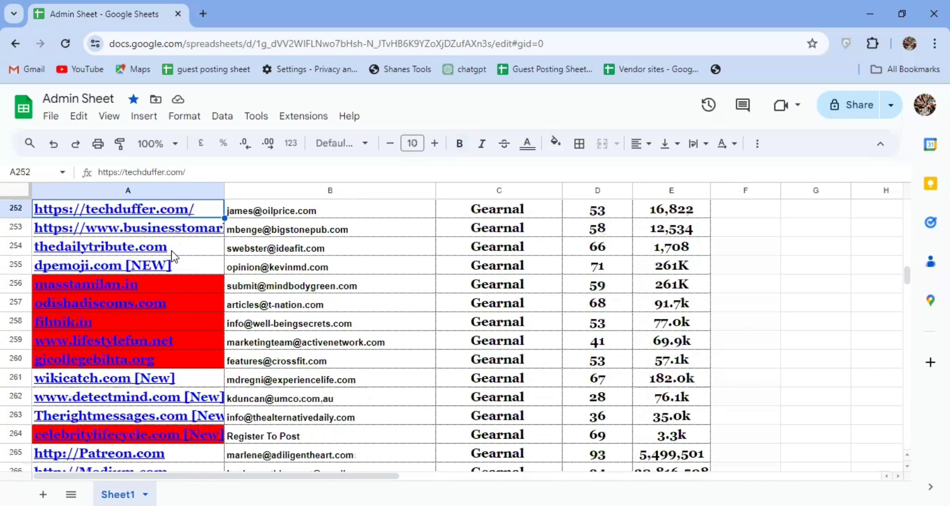
pyautogui.press('Up')
pyautogui.press('Up')
pyautogui.press('Up')
pyautogui.press('Up')
pyautogui.press('Up')
pyautogui.press('Up')
pyautogui.press('Up')
pyautogui.press('Up')
pyautogui.press('Up')
pyautogui.press('Up')
pyautogui.press('Up')
pyautogui.press('Up')
pyautogui.press('Up')
pyautogui.press('Up')
pyautogui.press('Up')
pyautogui.press('Up')
pyautogui.press('Up')
pyautogui.press('Up')
pyautogui.press('Up')
pyautogui.press('Up')
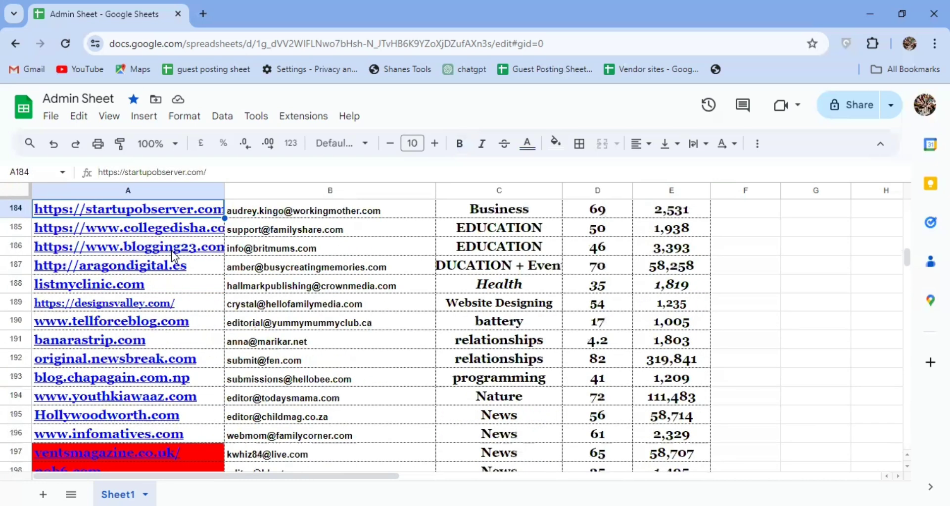
pyautogui.press('Up')
pyautogui.press('Up')
pyautogui.press('Up')
pyautogui.press('Up')
pyautogui.press('Up')
pyautogui.press('Up')
pyautogui.press('Up')
pyautogui.press('Up')
pyautogui.press('Up')
pyautogui.press('Up')
pyautogui.press('Up')
pyautogui.press('Up')
pyautogui.press('Up')
pyautogui.press('Up')
pyautogui.press('Up')
pyautogui.press('Up')
pyautogui.press('Up')
pyautogui.press('Up')
pyautogui.press('Up')
pyautogui.press('Up')
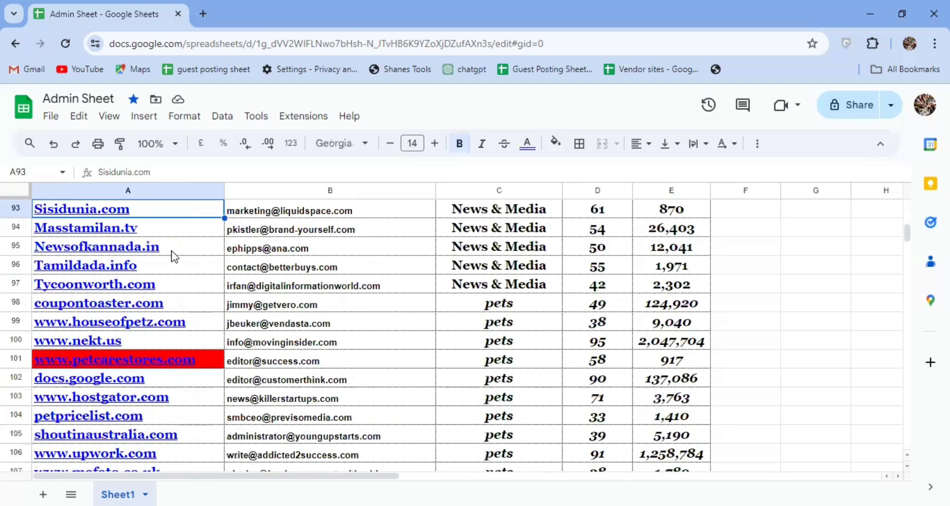
# - Look back up through the URL column from row 93 to row 27 to examine which entries are highlighted as duplicates
pyautogui.press('Up')
pyautogui.press('Up')
pyautogui.press('Up')
pyautogui.press('Up')
pyautogui.press('Up')
pyautogui.press('Up')
pyautogui.press('Up')
pyautogui.press('Up')
pyautogui.press('Up')
pyautogui.press('Up')
pyautogui.press('Up')
pyautogui.press('Up')
pyautogui.press('Up')
pyautogui.press('Up')
pyautogui.press('Up')
pyautogui.press('Up')
pyautogui.press('Up')
pyautogui.press('Up')
pyautogui.press('Up')
pyautogui.press('Up')
pyautogui.press('Up')
pyautogui.press('Up')
pyautogui.press('Up')
pyautogui.press('Up')
pyautogui.press('Up')
pyautogui.press('Up')
pyautogui.press('Up')
pyautogui.press('Up')
pyautogui.press('Up')
pyautogui.press('Up')
pyautogui.press('Up')
pyautogui.press('Up')
pyautogui.press('Up')
pyautogui.press('Up')
pyautogui.press('Up')
pyautogui.press('Up')
pyautogui.press('Up')
pyautogui.press('Up')
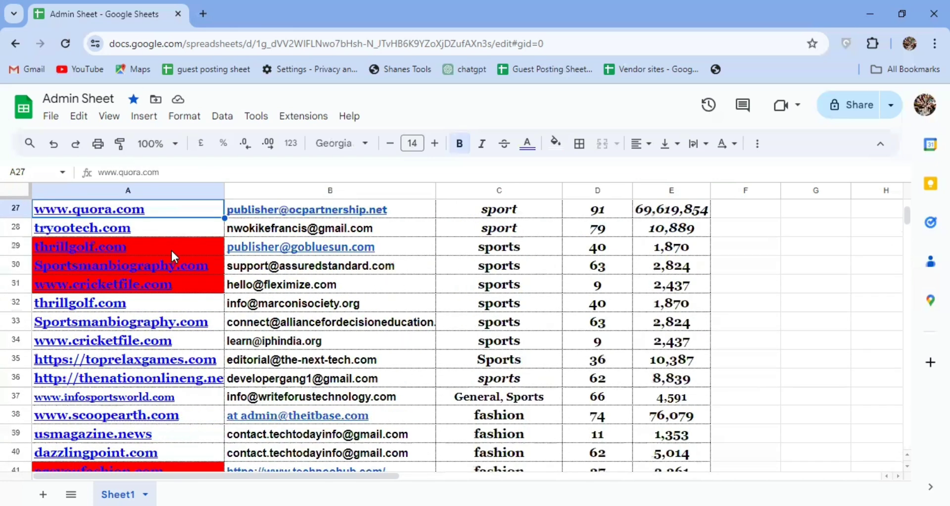
# - Compare the highlighted thrillgolf.com entry in row 29 with the same URL in row 32
pyautogui.click(171, 248)
pyautogui.click(199, 304)
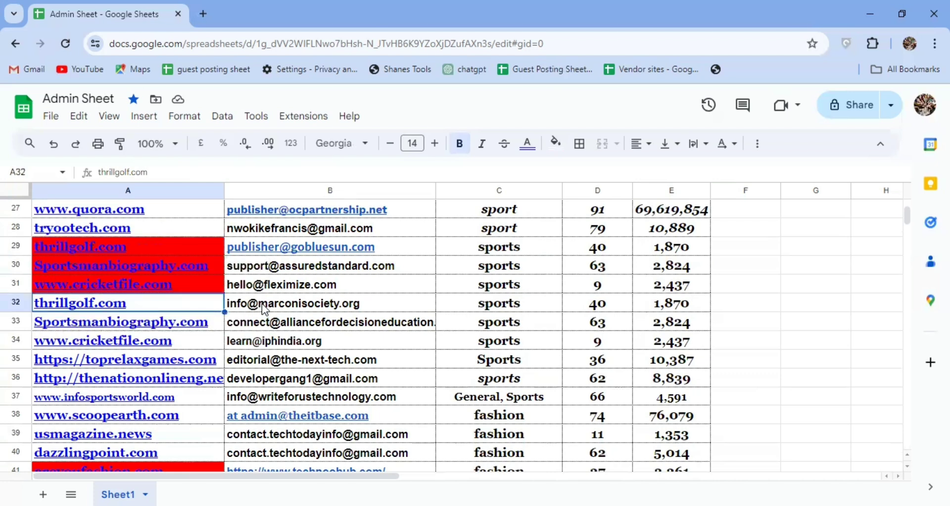
pyautogui.moveTo(262, 304)
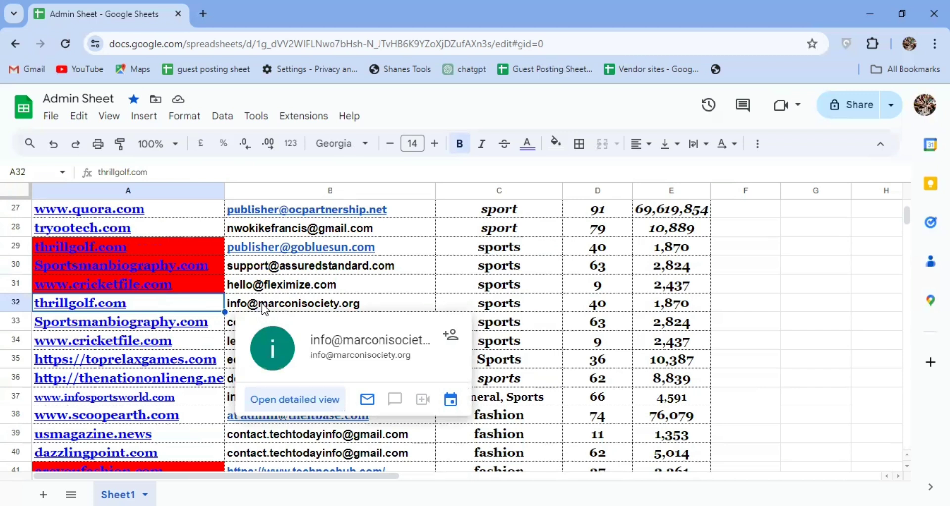